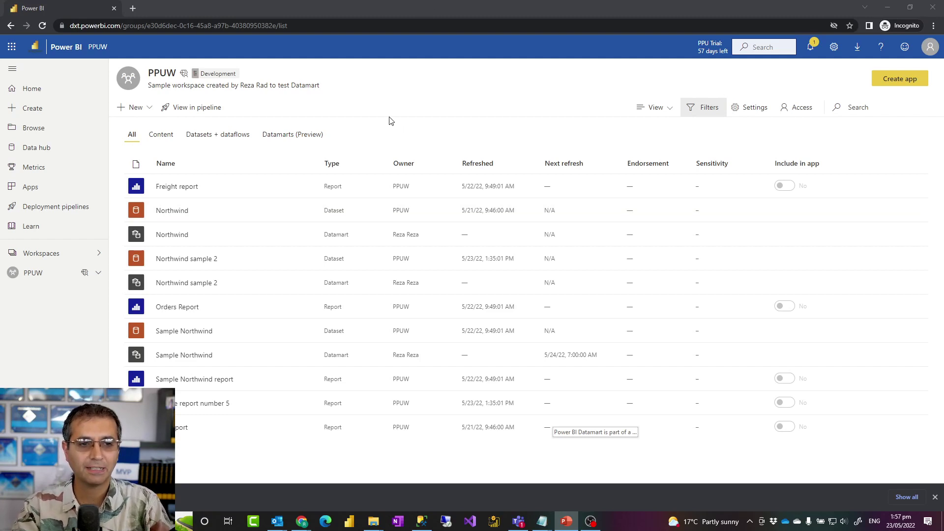
Dismiss the browser's downloads bar.
left_click(935, 498)
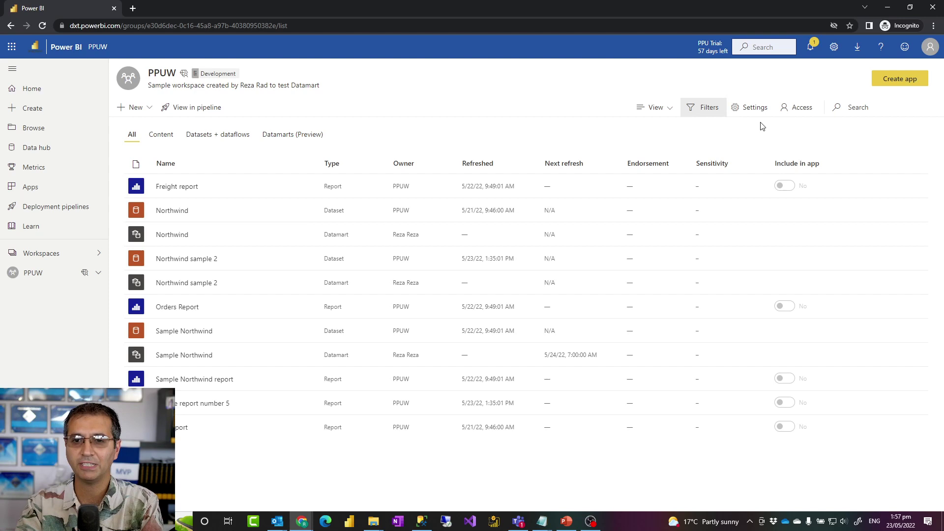
Review the Admin, Member, Contributor and Viewer roles in PPUW access, then close it unchanged.
left_click(802, 112)
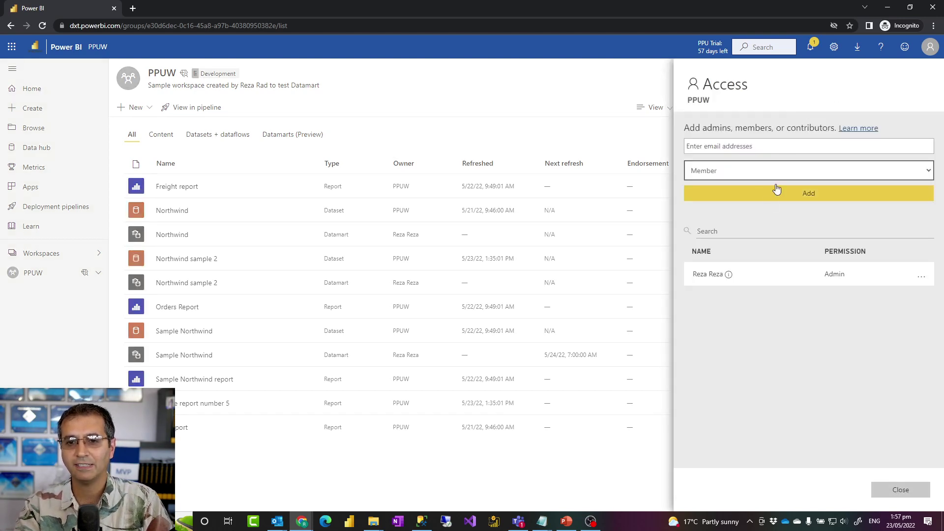
left_click(745, 173)
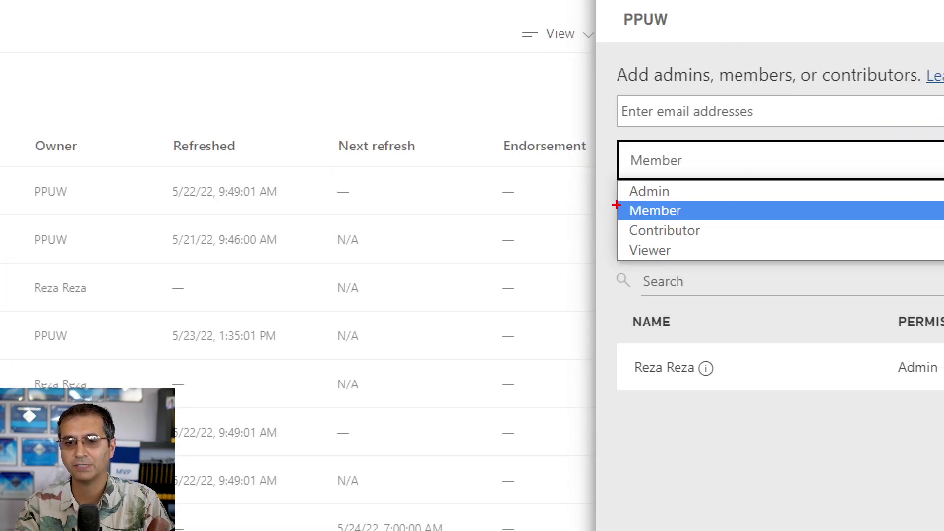
mouse_move(616, 205)
left_mouse_down()
mouse_move(696, 255)
mouse_move(727, 243)
left_mouse_up()
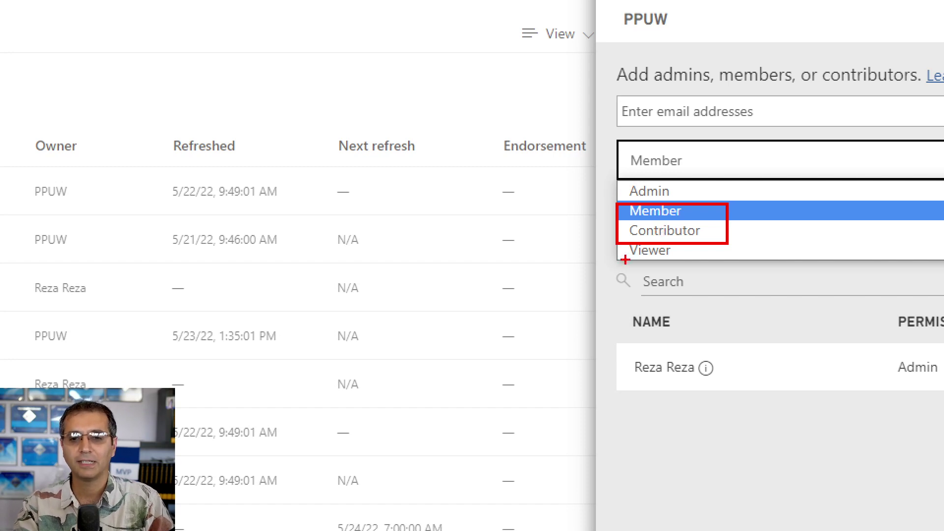
left_click_drag(621, 253, 554, 255)
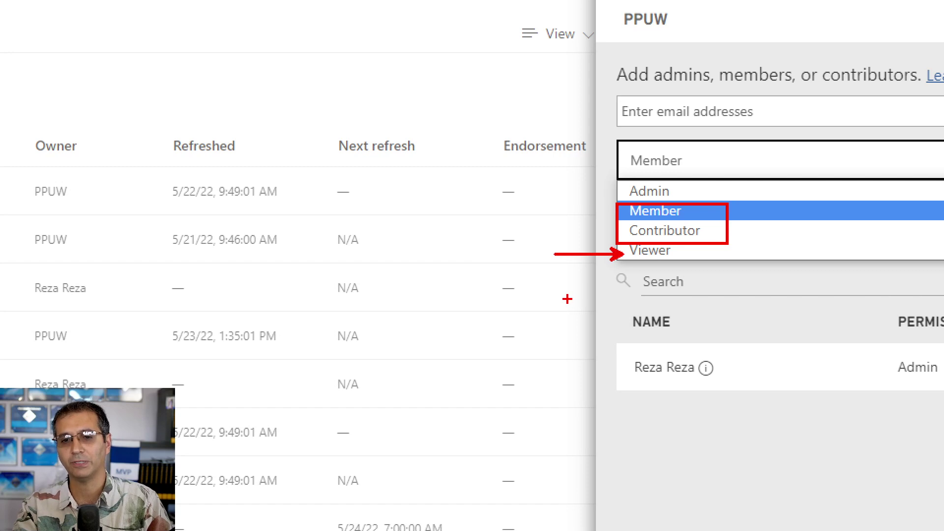
key("Escape")
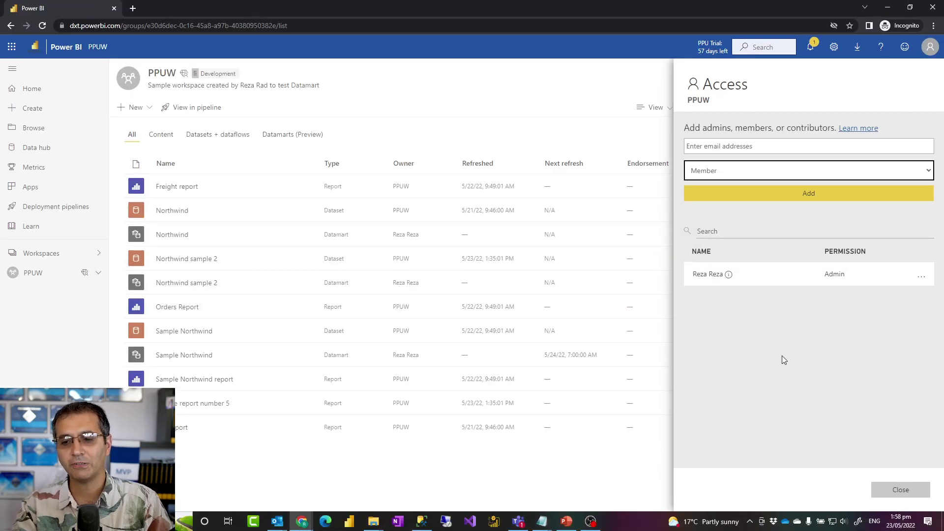
left_click(900, 489)
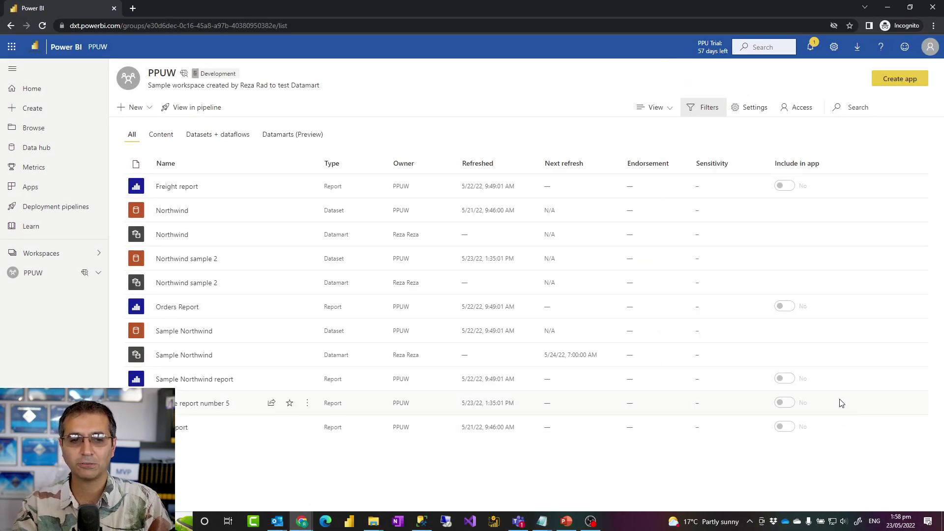
key("alt+Tab")
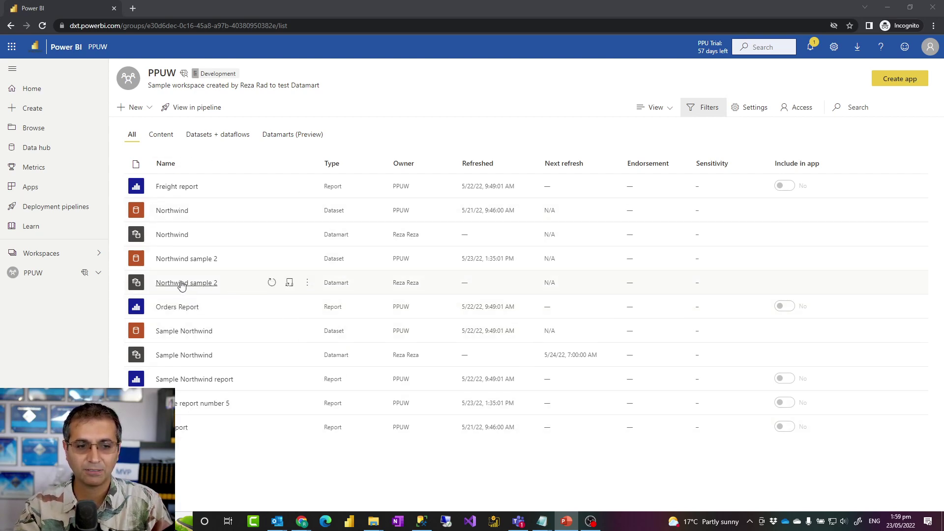
left_click(308, 284)
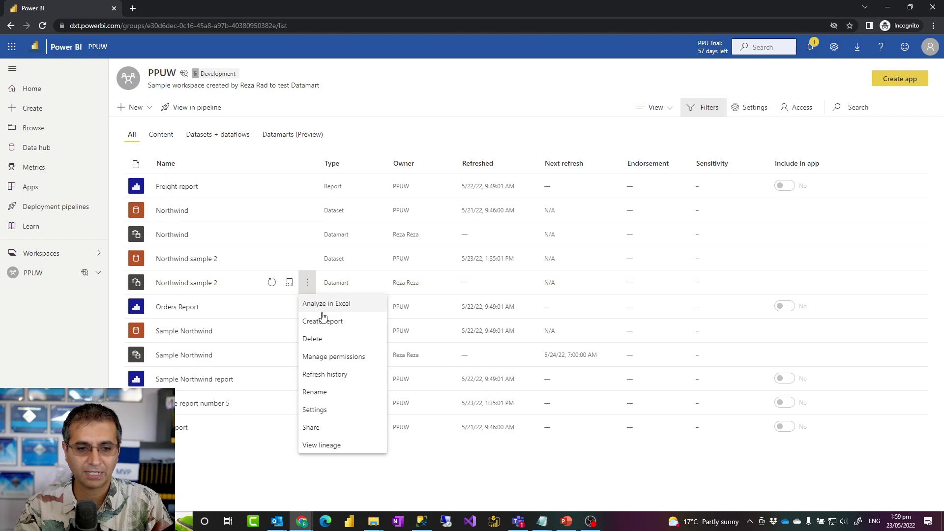
left_click(315, 427)
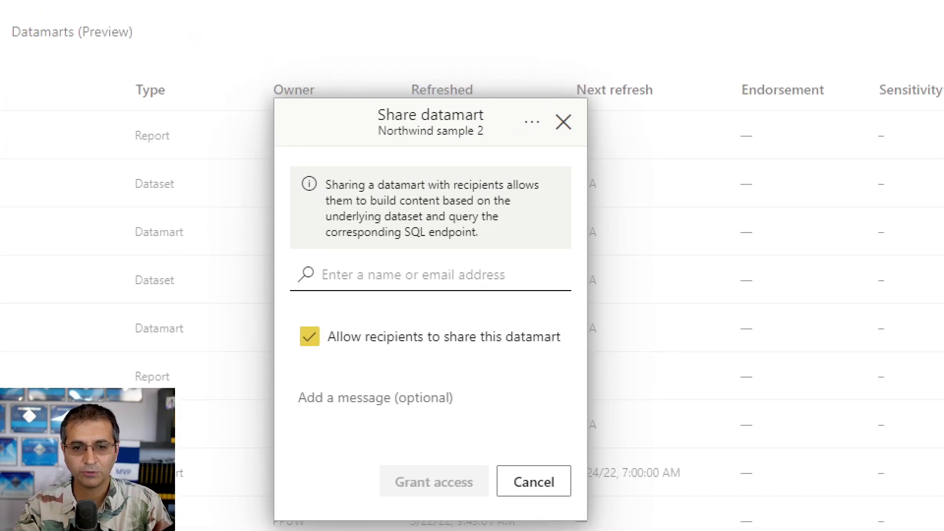
mouse_move(286, 164)
left_mouse_down()
mouse_move(487, 211)
mouse_move(586, 249)
mouse_move(578, 249)
left_mouse_up()
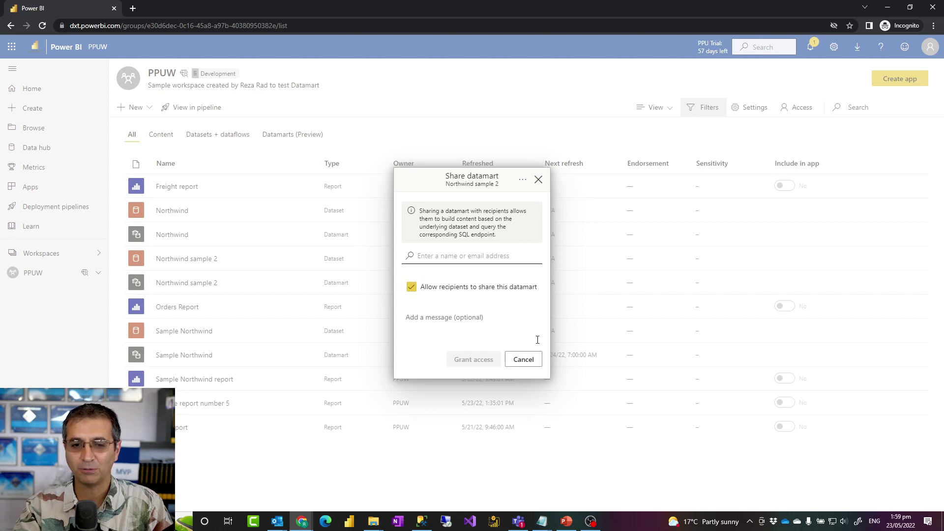
left_click(524, 360)
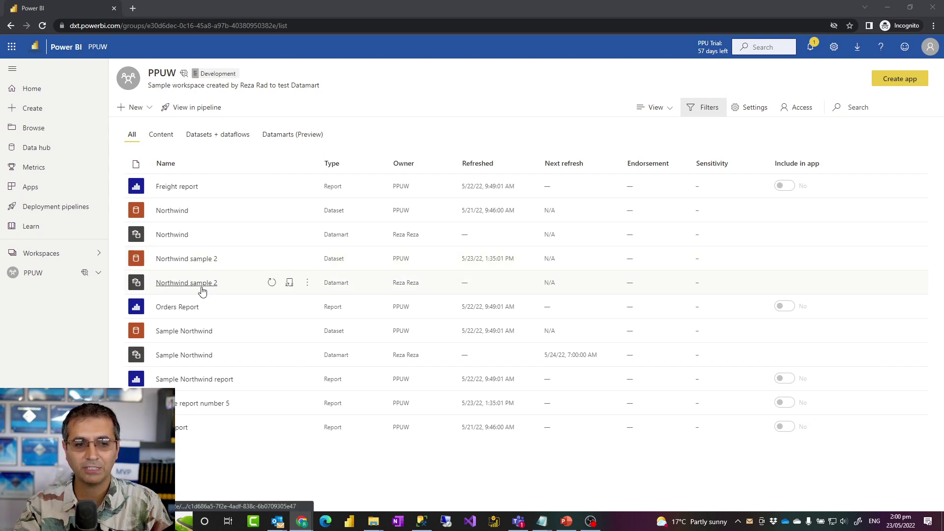
Turn on Northwind sample 2's scheduled refresh at 10:00 AM daily and apply it.
left_click(289, 284)
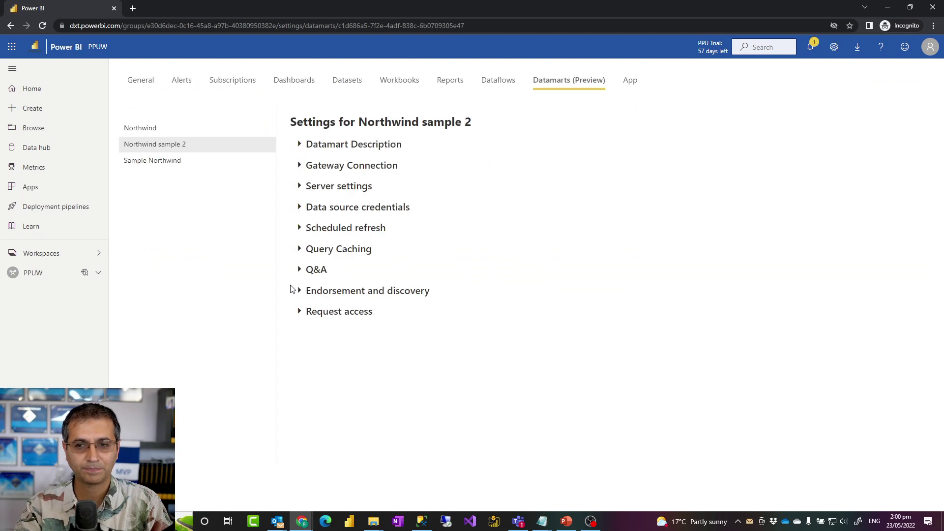
left_click(300, 229)
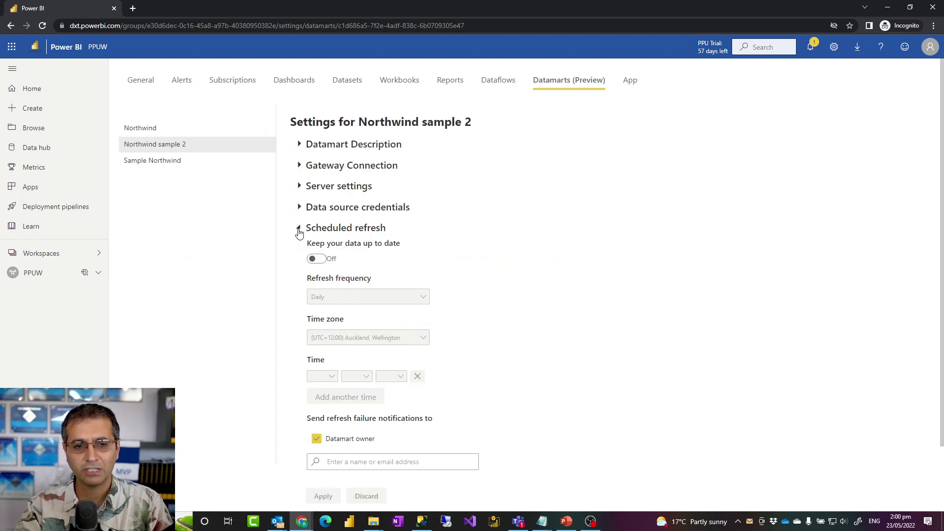
scroll(344, 246, "down", 1)
left_click(319, 210)
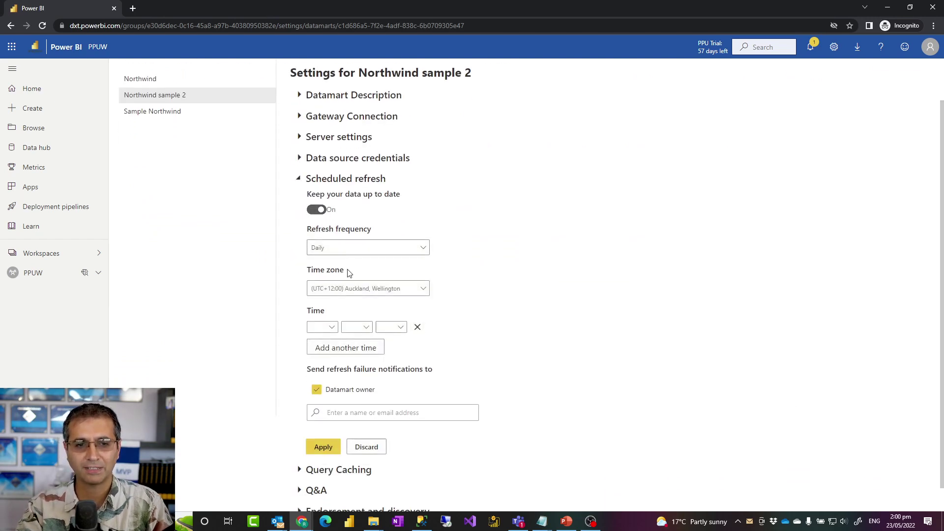
left_click(332, 328)
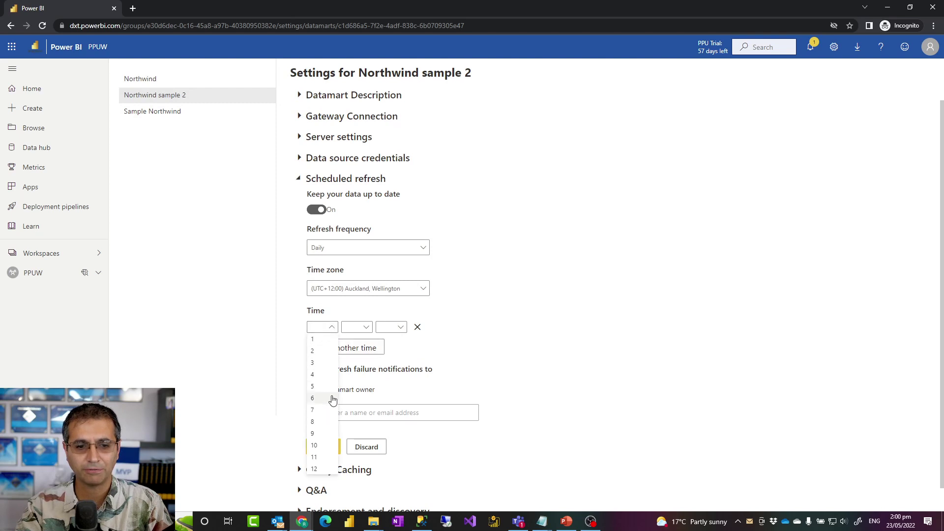
left_click(317, 447)
left_click(355, 327)
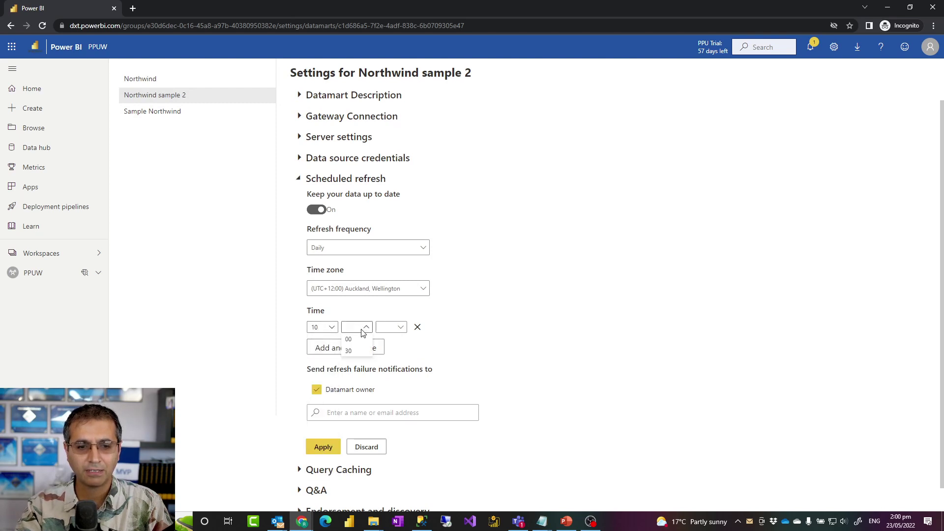
left_click(354, 341)
left_click(390, 328)
left_click(384, 342)
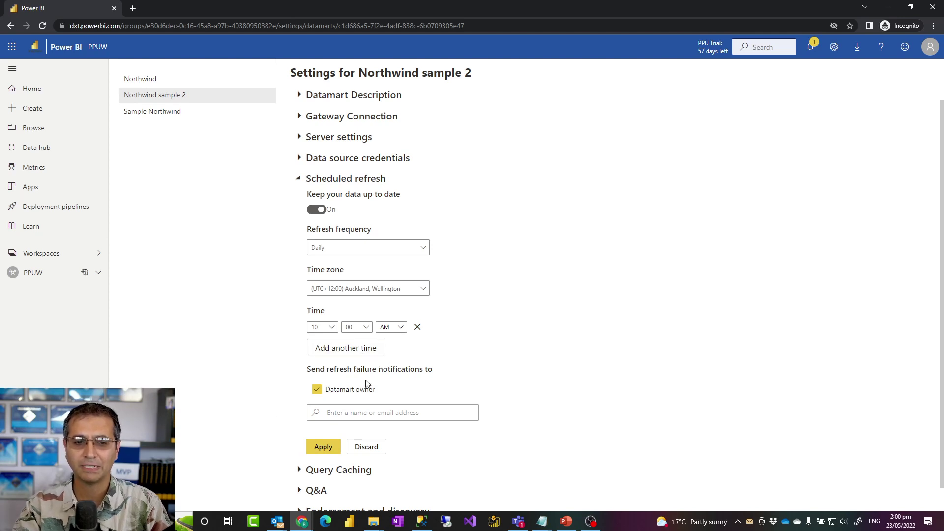
left_click(322, 448)
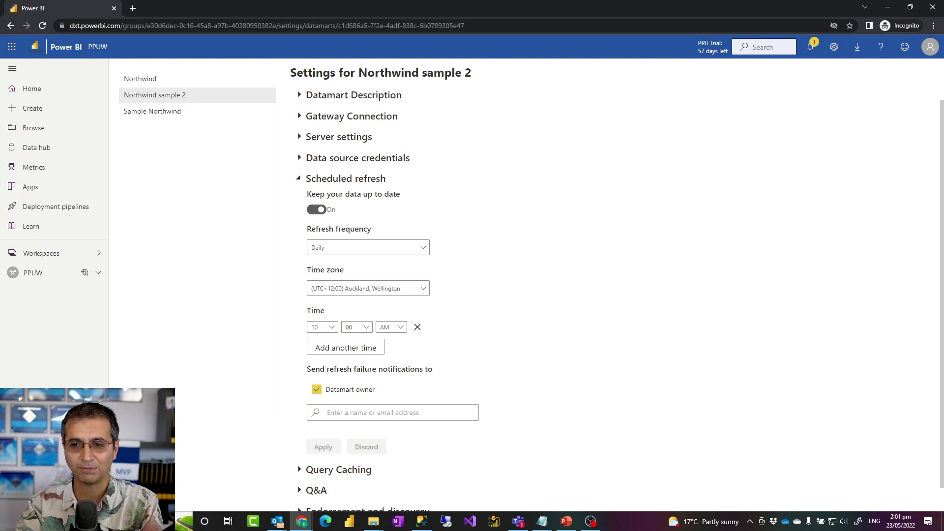
Return to the PPUW workspace and view it in the TDP deployment pipeline.
left_click(35, 273)
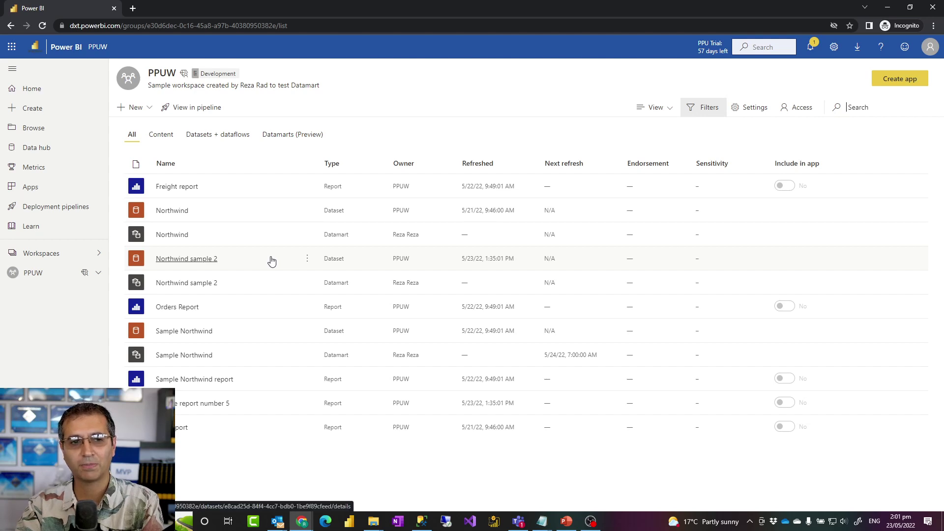
left_click(193, 112)
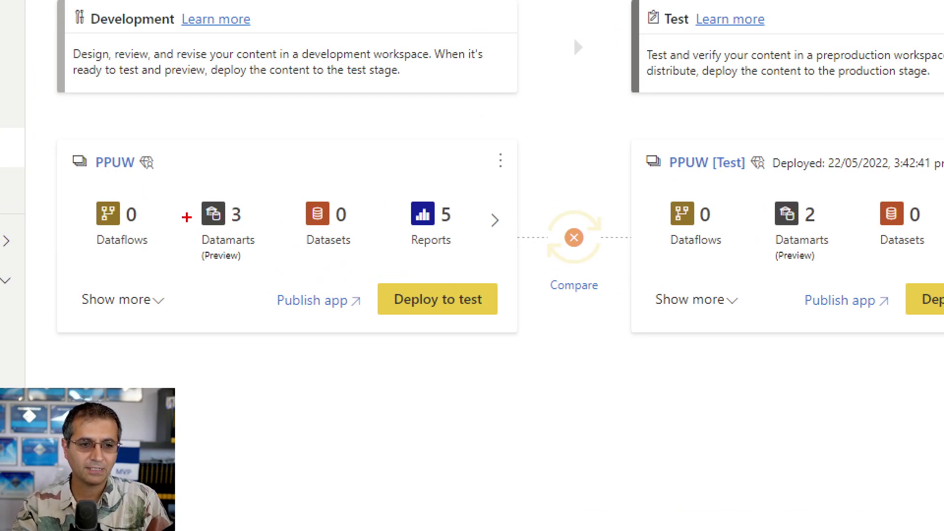
Compare Development with Test: Northwind sample 2 and report 5 New, Sample Northwind Different.
left_click_drag(189, 188, 275, 293)
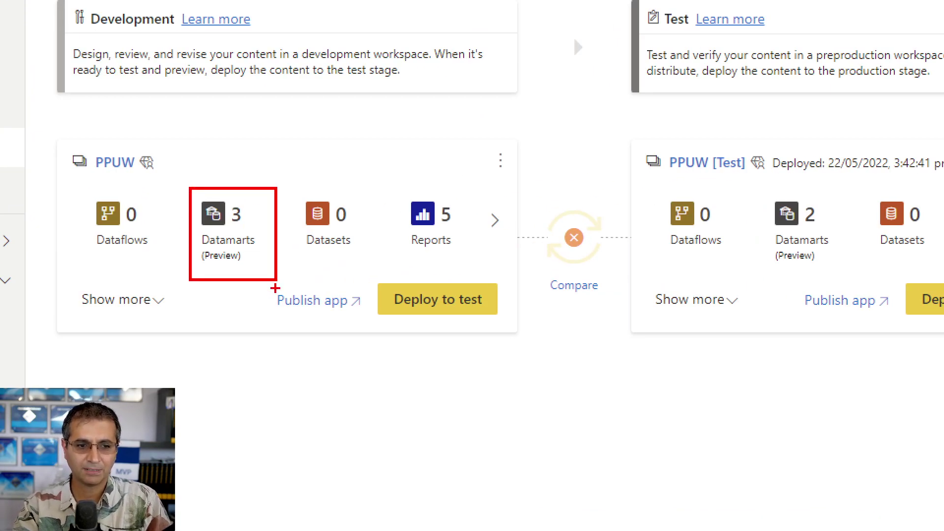
left_click(382, 275)
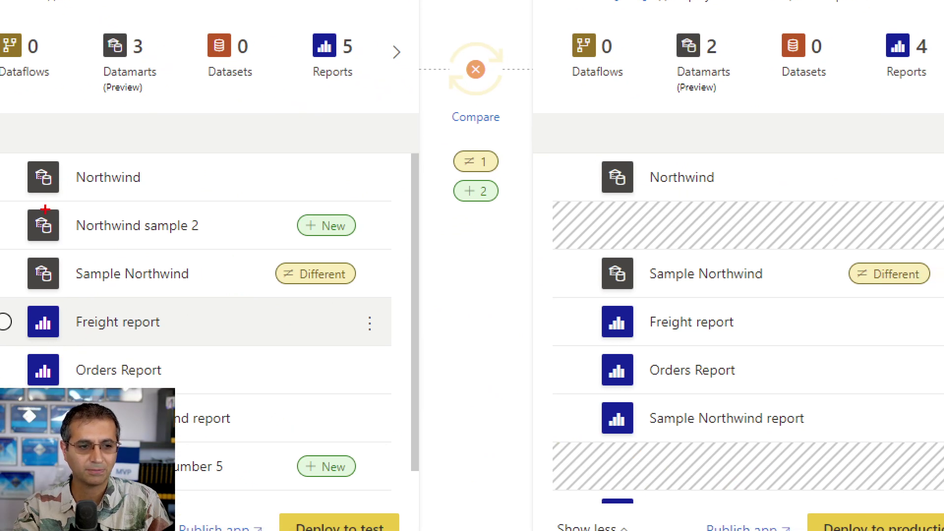
mouse_move(11, 196)
left_mouse_down()
mouse_move(255, 246)
mouse_move(370, 253)
left_mouse_up()
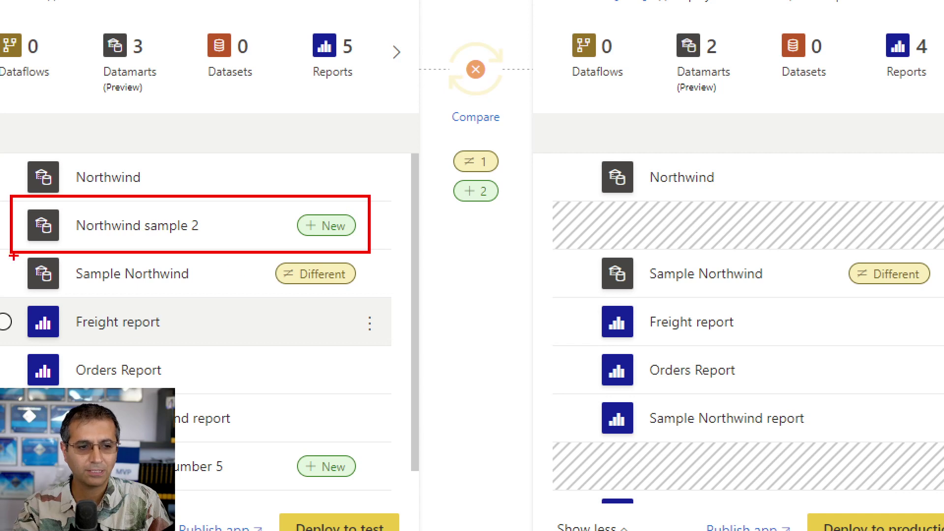
mouse_move(10, 254)
left_mouse_down()
mouse_move(43, 263)
mouse_move(938, 298)
left_mouse_up()
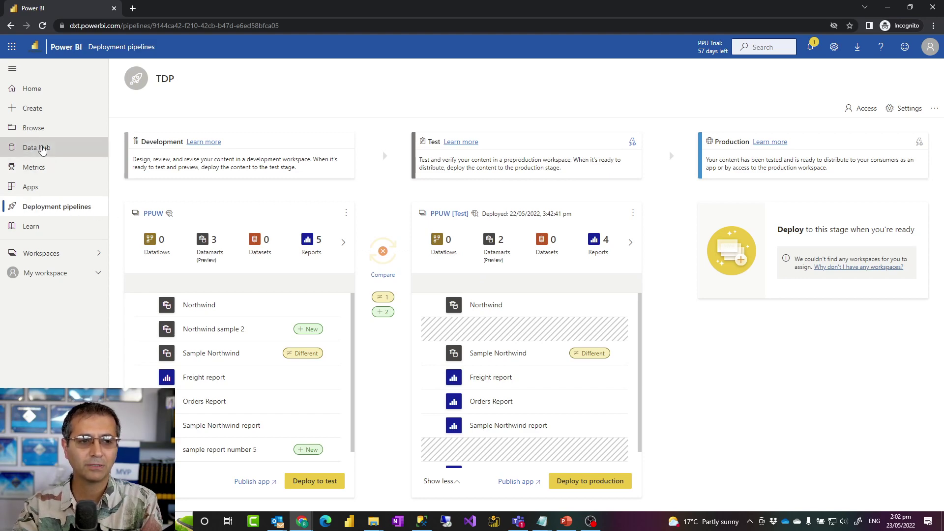
From the Data hub, open Northwind sample 2's dataset settings and expand Endorsement and discovery.
left_click(43, 148)
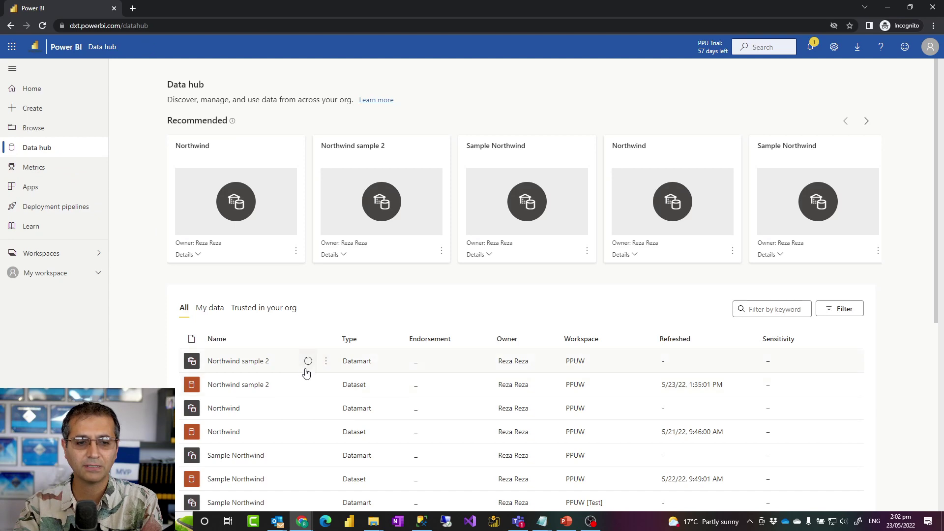
left_click(327, 362)
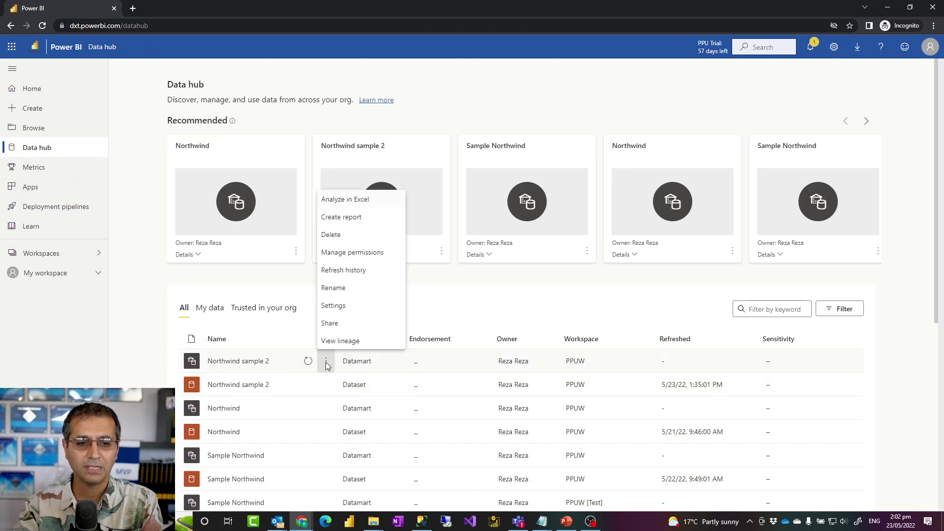
left_click(333, 306)
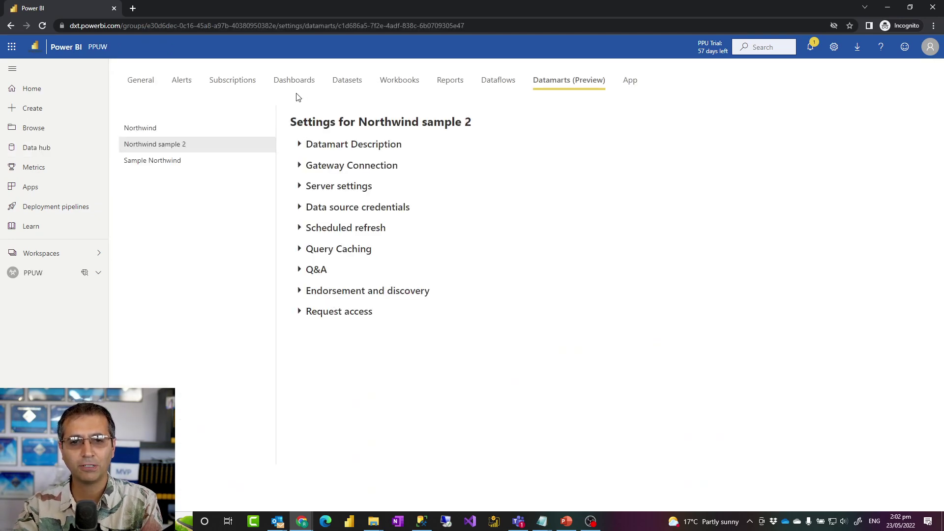
left_click(347, 82)
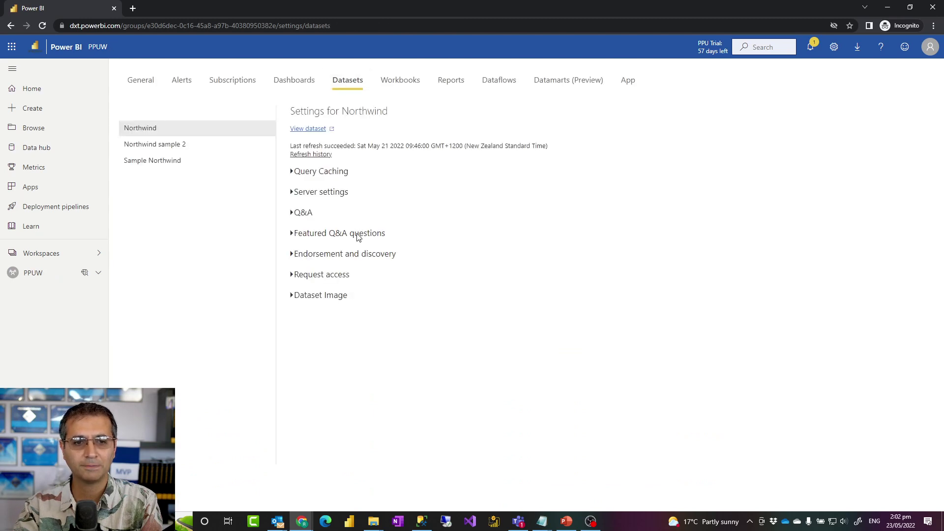
left_click(304, 255)
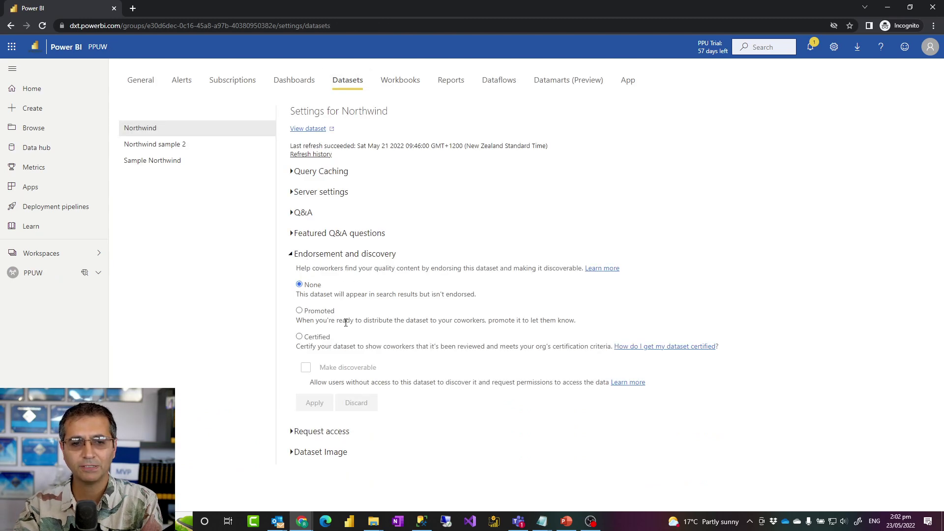